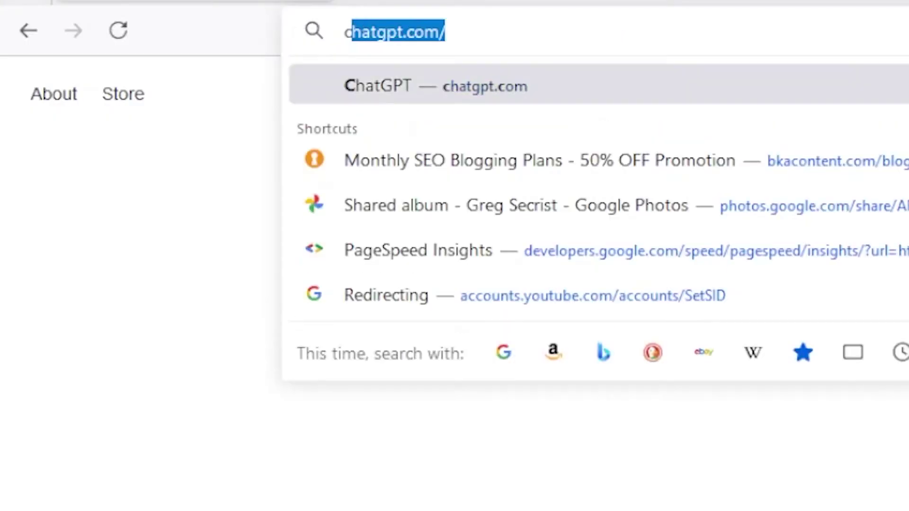
Load chatgpt.com in Firefox.
{"action": "type", "text": "hat"}
{"action": "key", "text": "Return"}
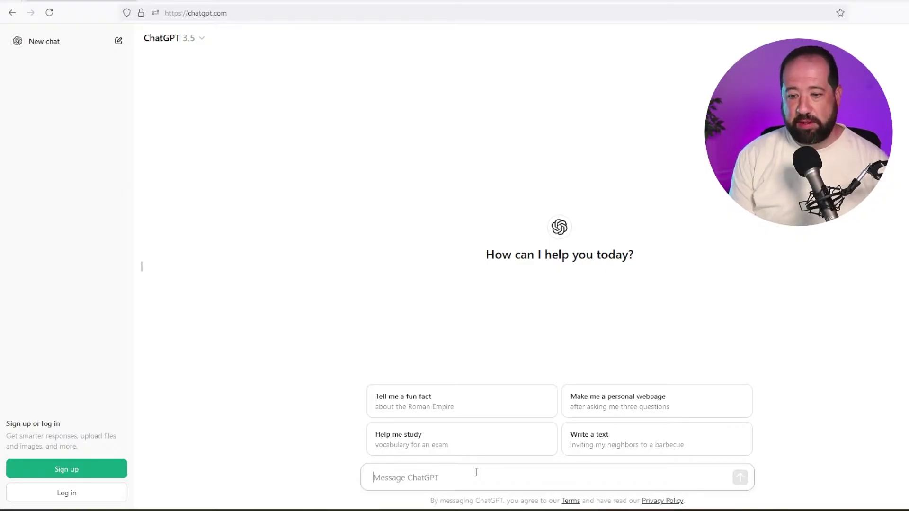
Send the prompt 'give me 10 keywords ideas for my landscaping business'.
{"action": "type", "text": "give me 10"}
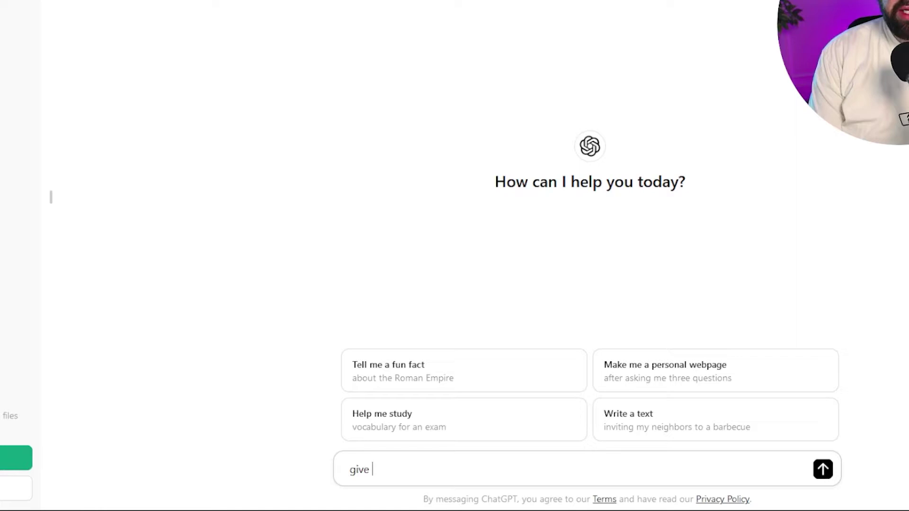
{"action": "type", "text": " keywords id"}
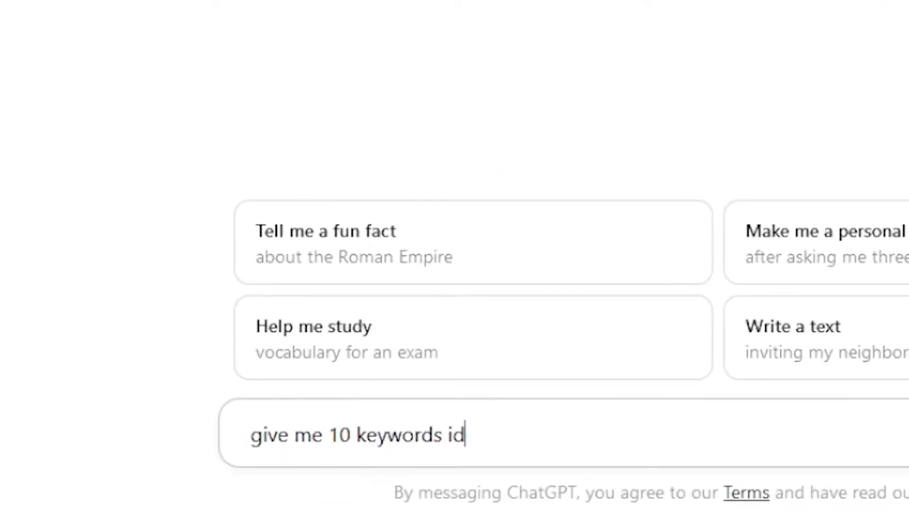
{"action": "type", "text": "eas for my landscaping busin"}
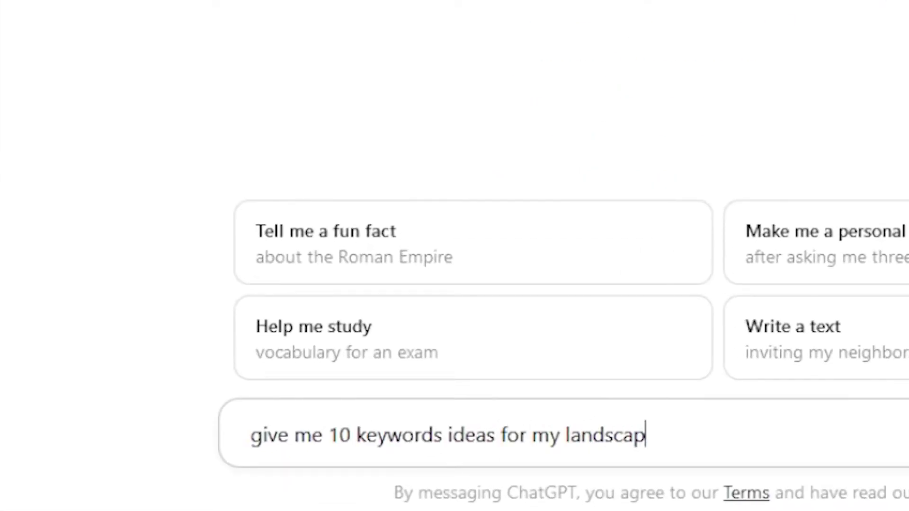
{"action": "type", "text": "ess"}
{"action": "key", "text": "Return"}
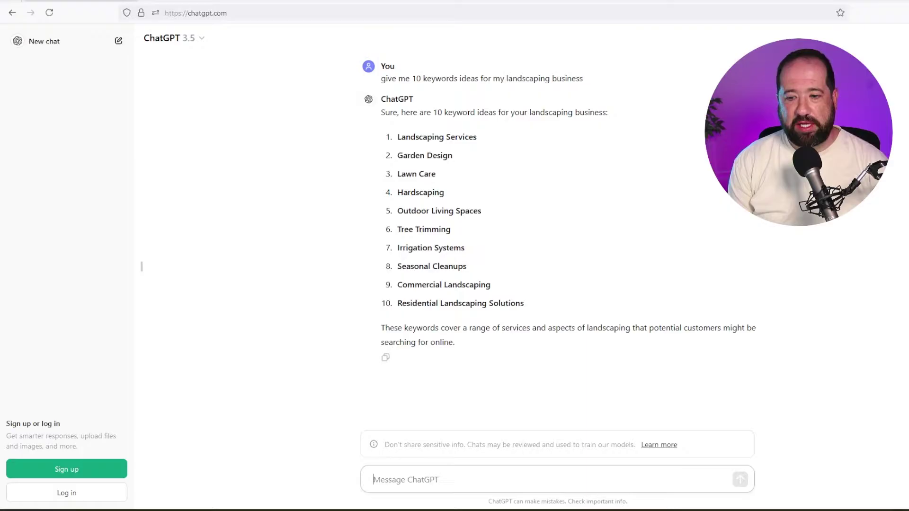
Send the prompt 'write a short poem about landscaping'.
{"action": "type", "text": "write a shor"}
{"action": "type", "text": "t p"}
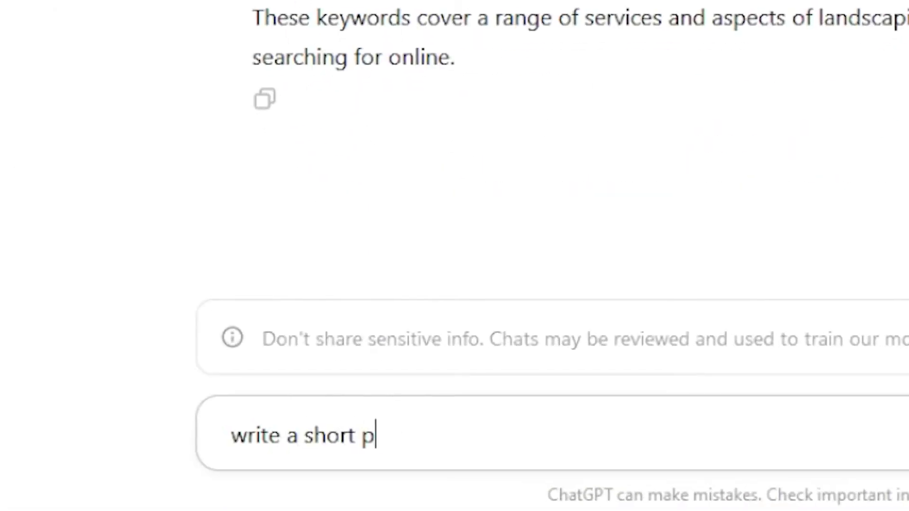
{"action": "type", "text": "oem about landscapi"}
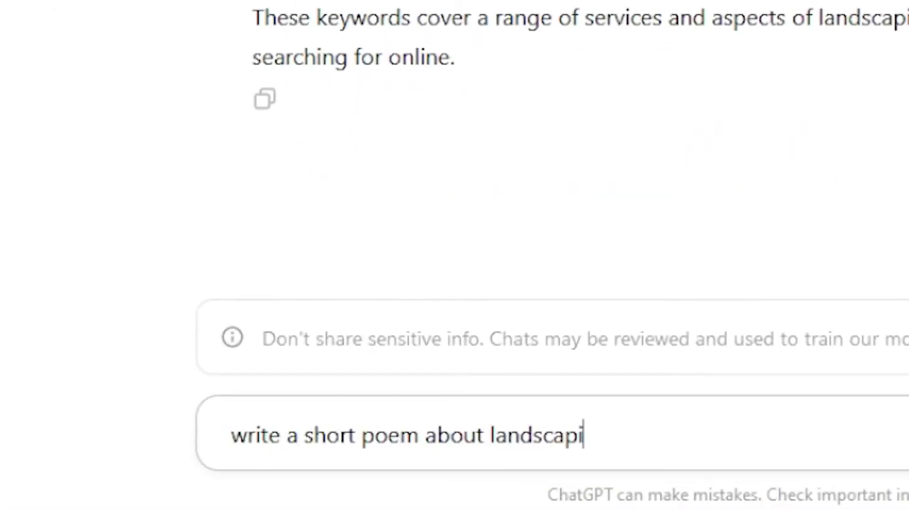
{"action": "type", "text": "ng"}
{"action": "key", "text": "Return"}
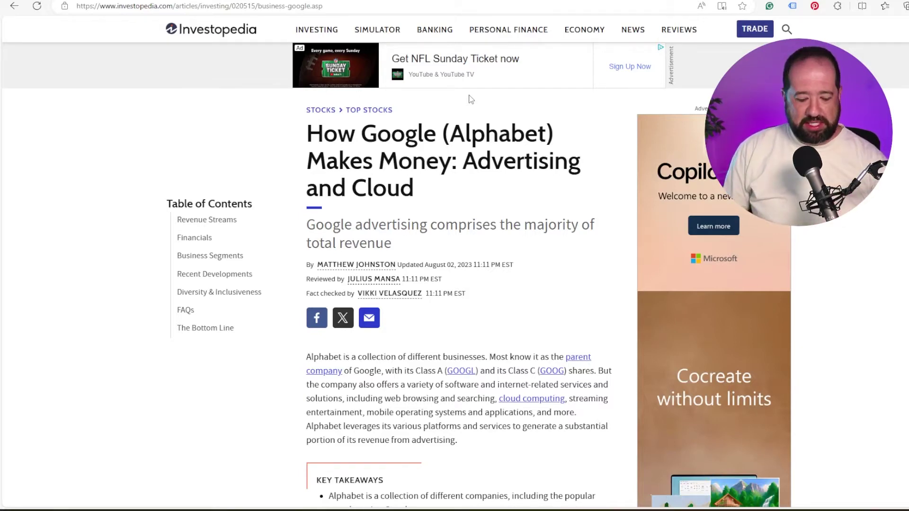
Select the Investopedia article text on how Google (Alphabet) makes money.
{"action": "left_click_drag", "start_coordinate": [471, 100], "coordinate": [417, 224]}
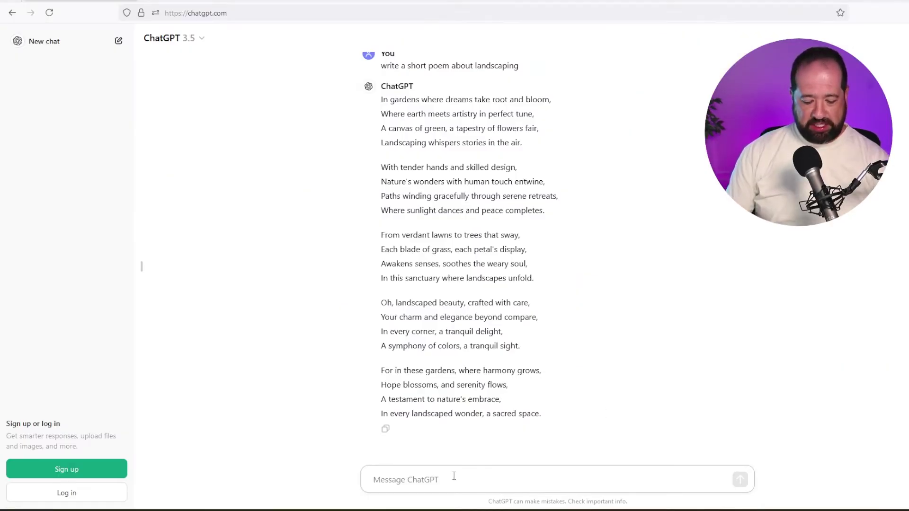
Send 'summarize the following information' followed by the pasted Google revenue article.
{"action": "left_click", "coordinate": [453, 476]}
{"action": "type", "text": "summarize the following information:"}
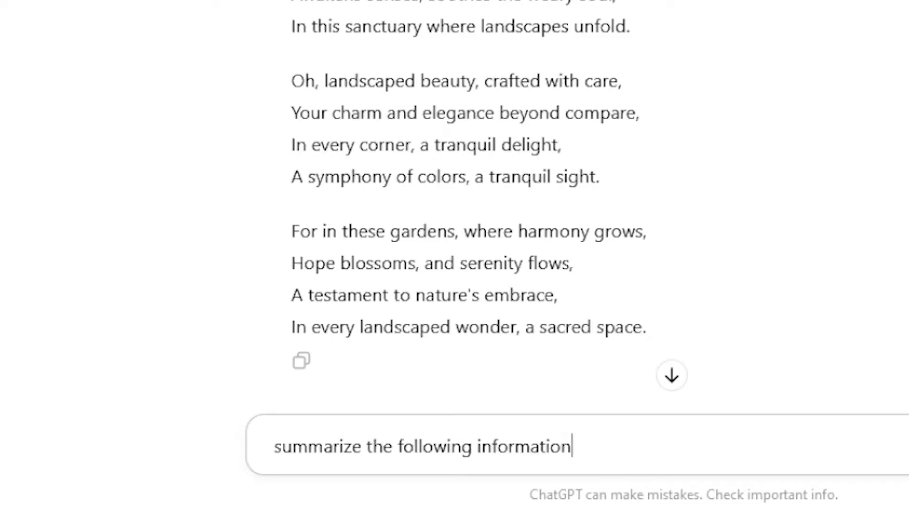
{"action": "key", "text": "ctrl+v"}
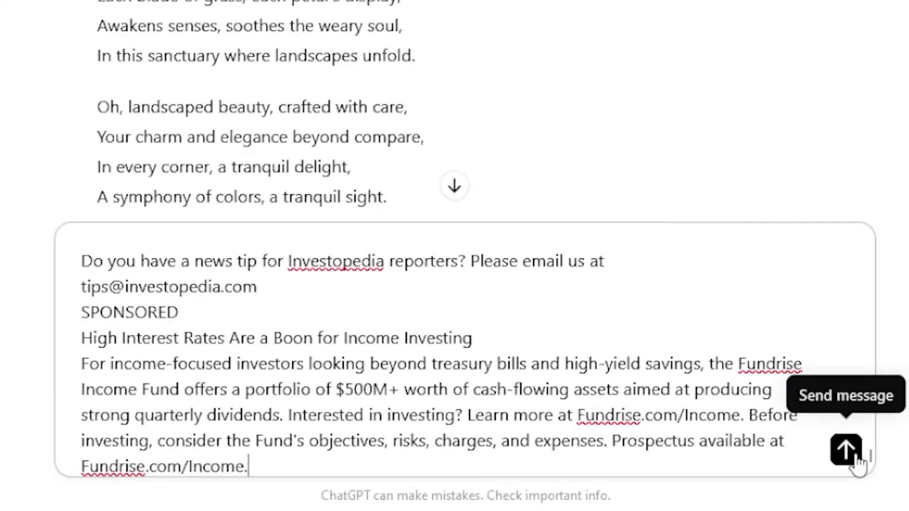
{"action": "left_click", "coordinate": [852, 456]}
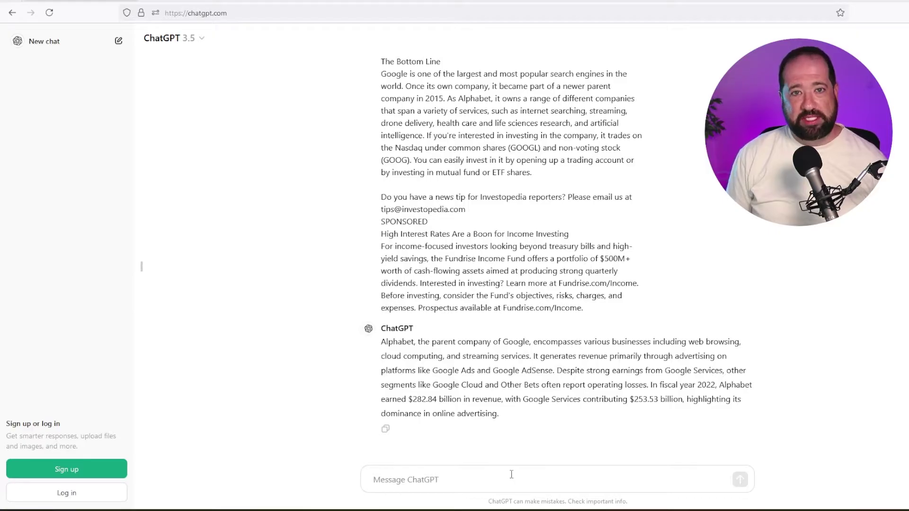
Send the prompt 'write a cold email about my landscaping services'.
{"action": "left_click", "coordinate": [511, 475]}
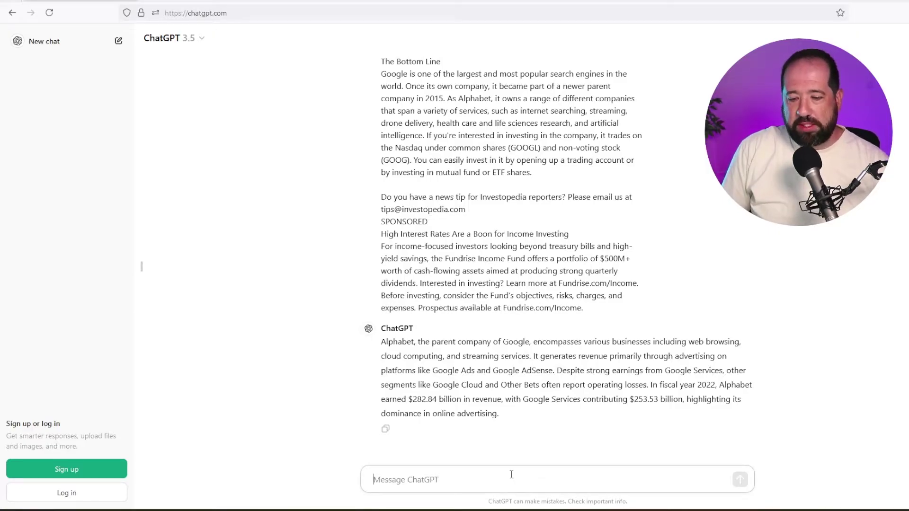
{"action": "type", "text": "write a cold email about my landscaping services"}
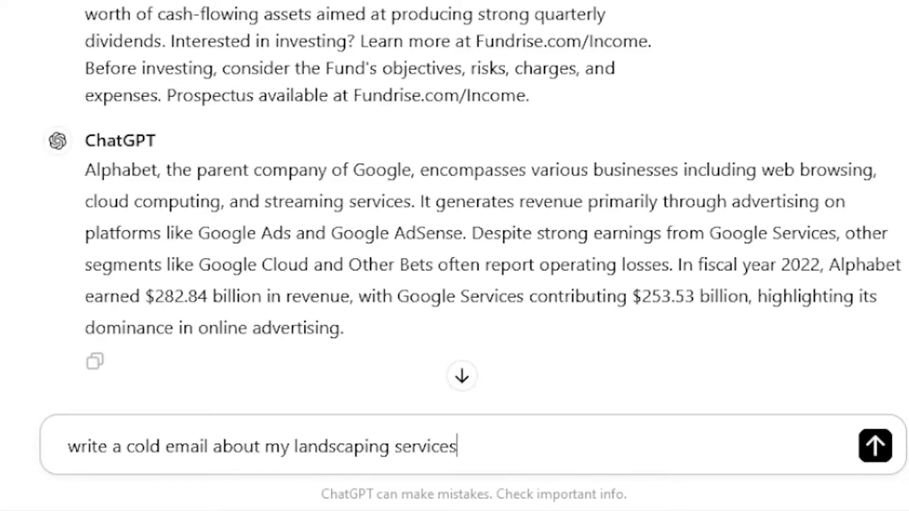
{"action": "key", "text": "Return"}
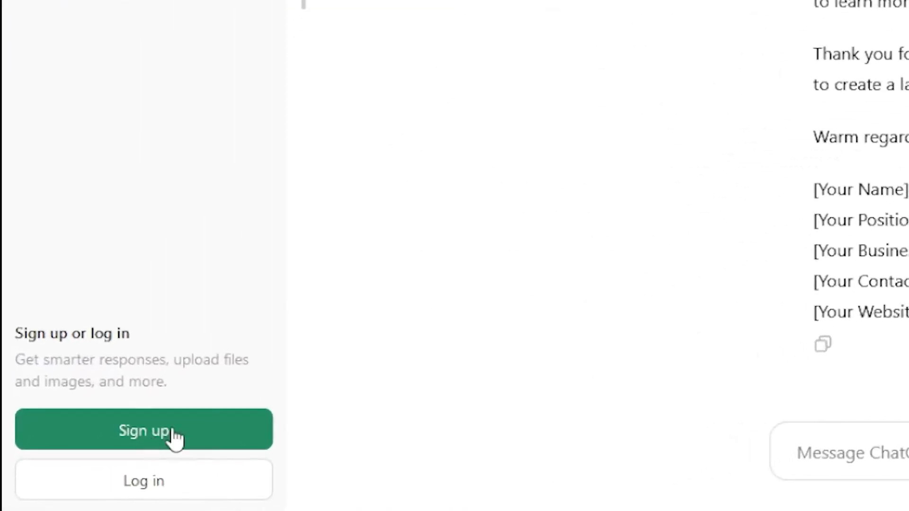
Choose Sign up in the left sidebar to create a new account.
{"action": "left_click", "coordinate": [111, 460]}
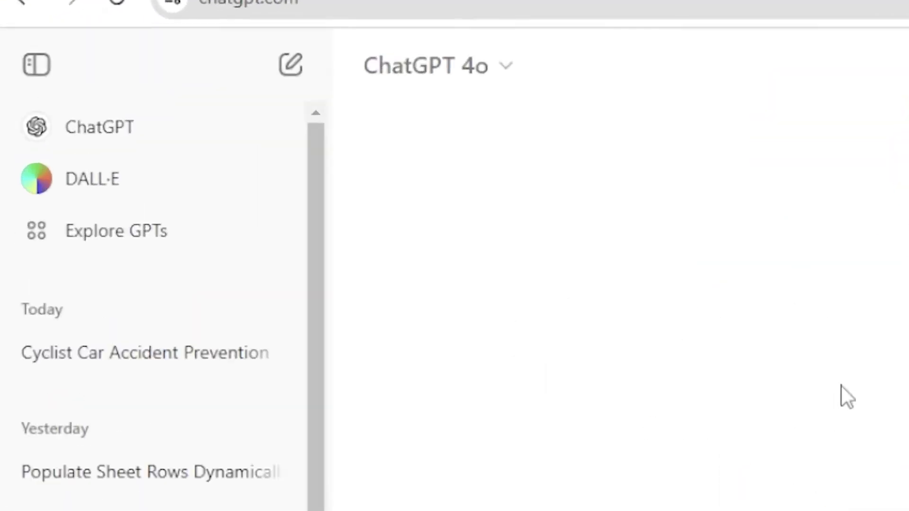
In DALL·E, request 'create an image of a beautiful landscape in front of a residential home'.
{"action": "left_click", "coordinate": [124, 234]}
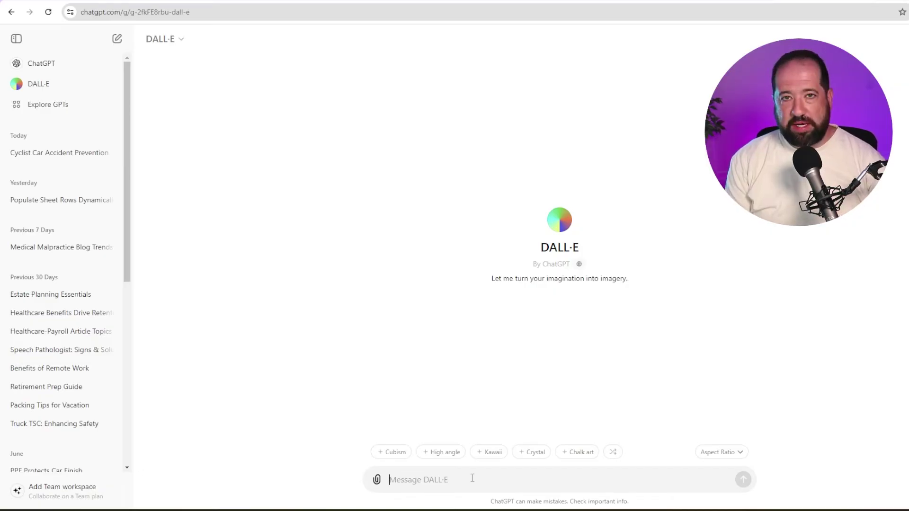
{"action": "type", "text": "create "}
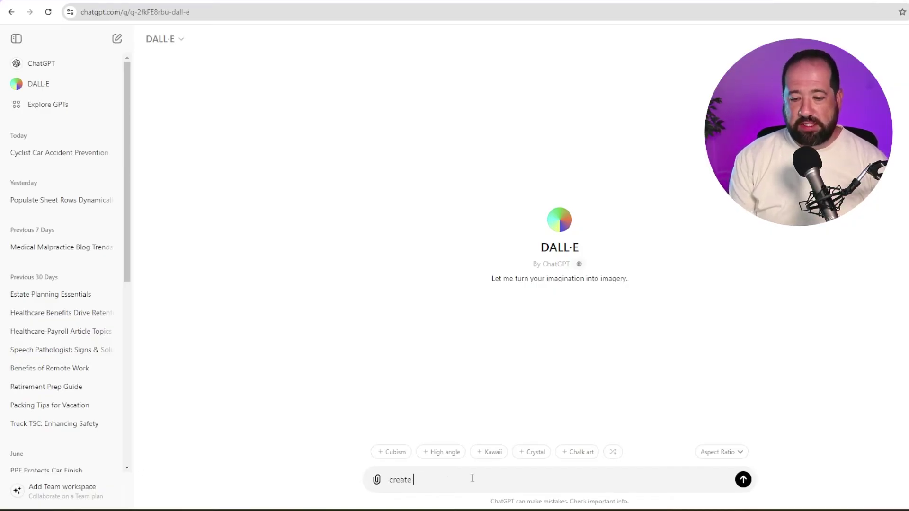
{"action": "type", "text": "an image of a beauti"}
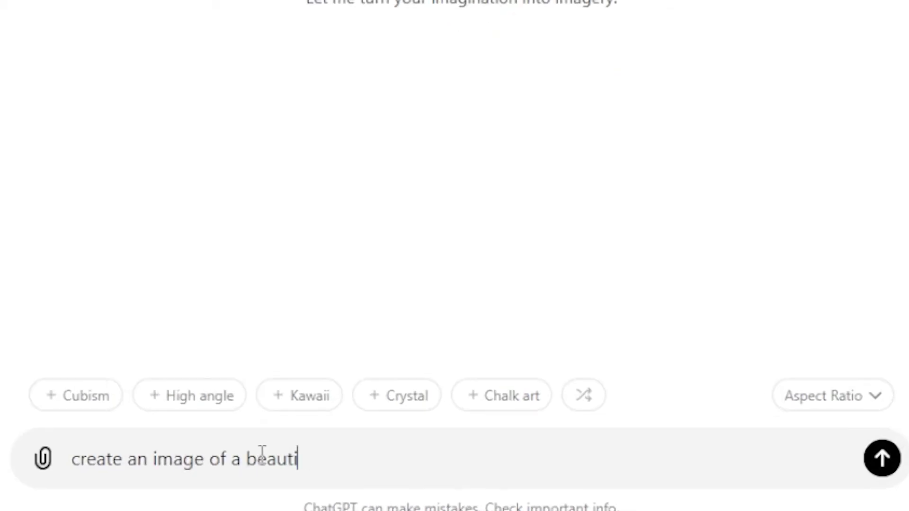
{"action": "type", "text": "ful landscape in f"}
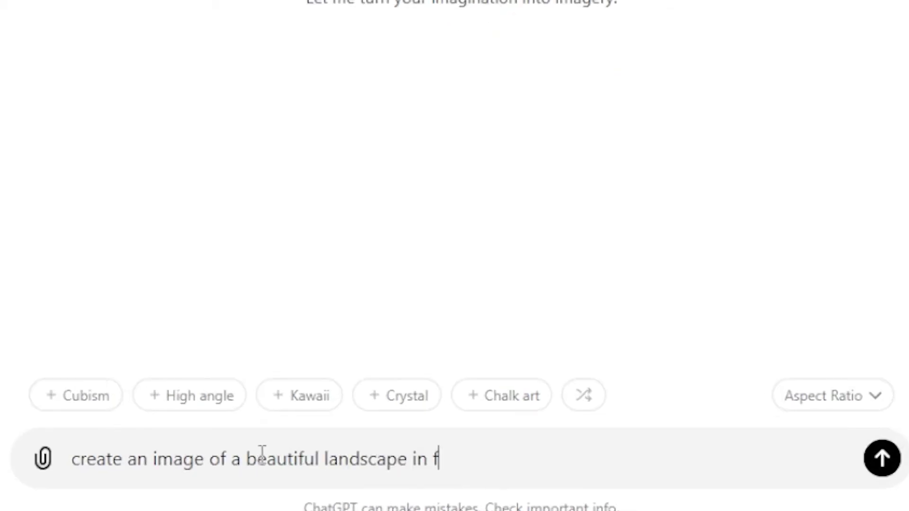
{"action": "type", "text": "ront of a residentia"}
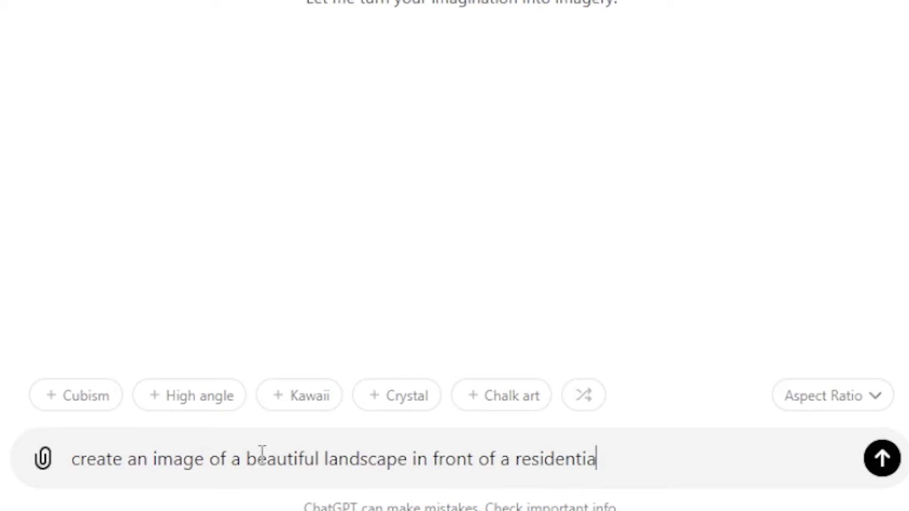
{"action": "type", "text": "l home"}
{"action": "key", "text": "Return"}
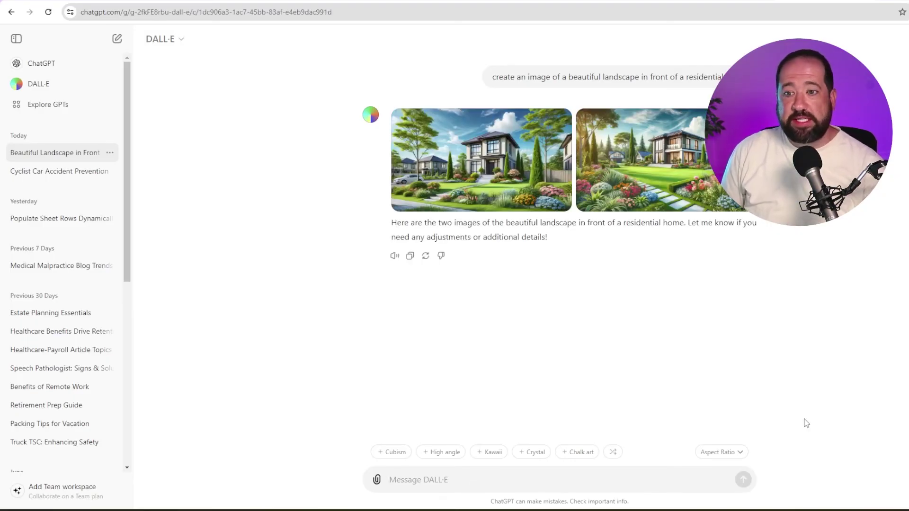
{"action": "mouse_move", "coordinate": [504, 172]}
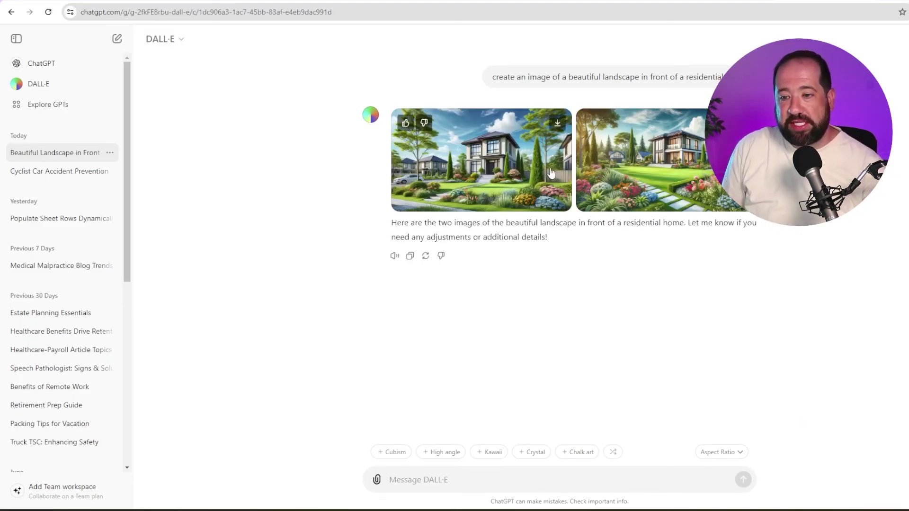
{"action": "left_click", "coordinate": [485, 150]}
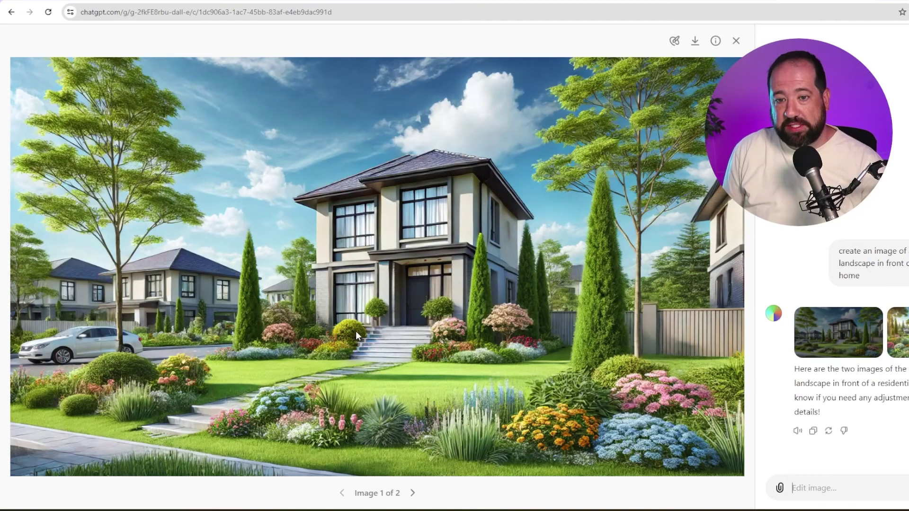
{"action": "key", "text": "Escape"}
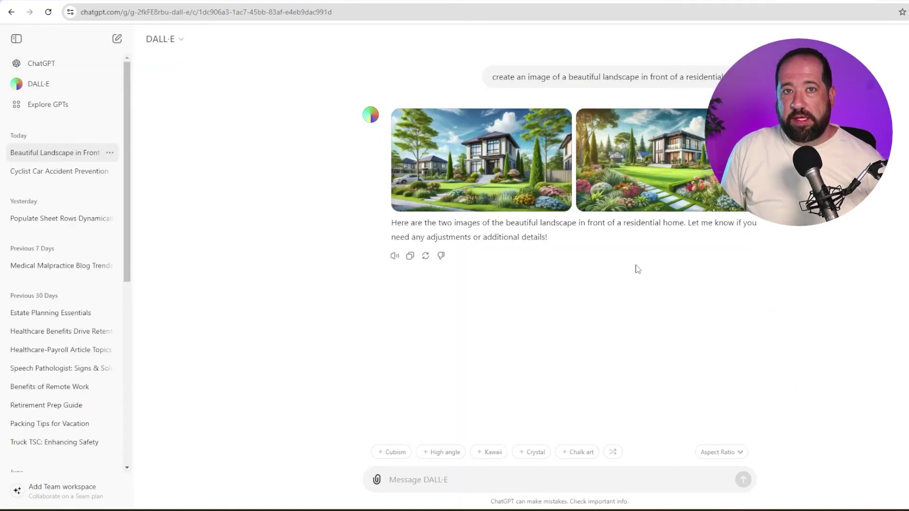